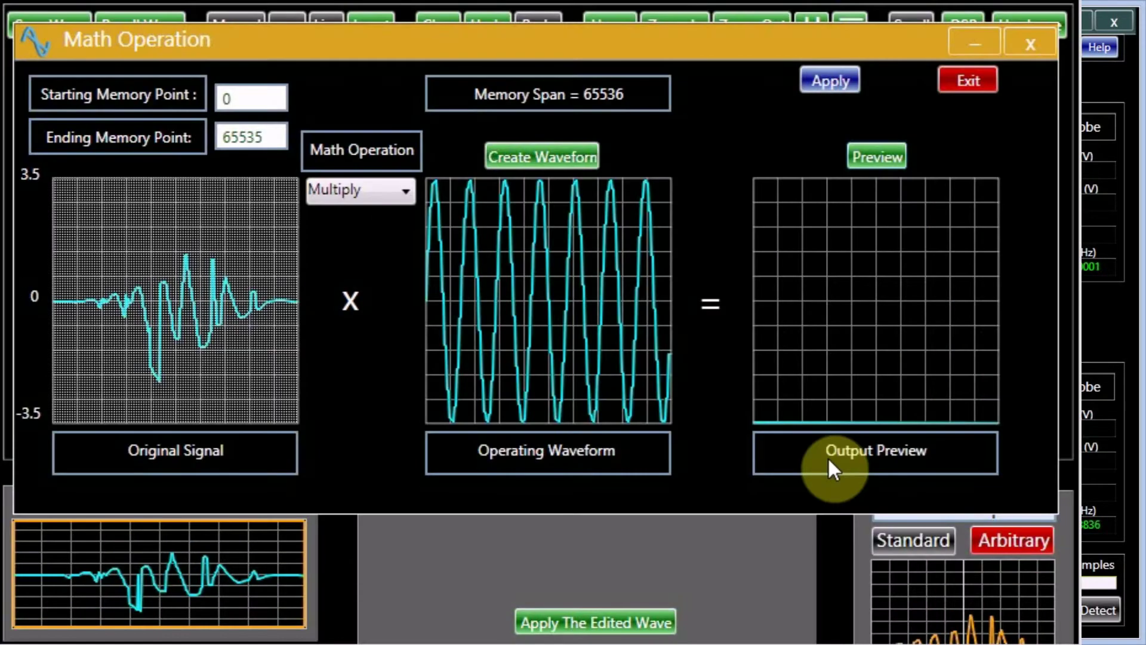
- Preview the signal multiplied by the sine wave in the Math Operation dialog
{"action": "left_click", "coordinate": [863, 154]}
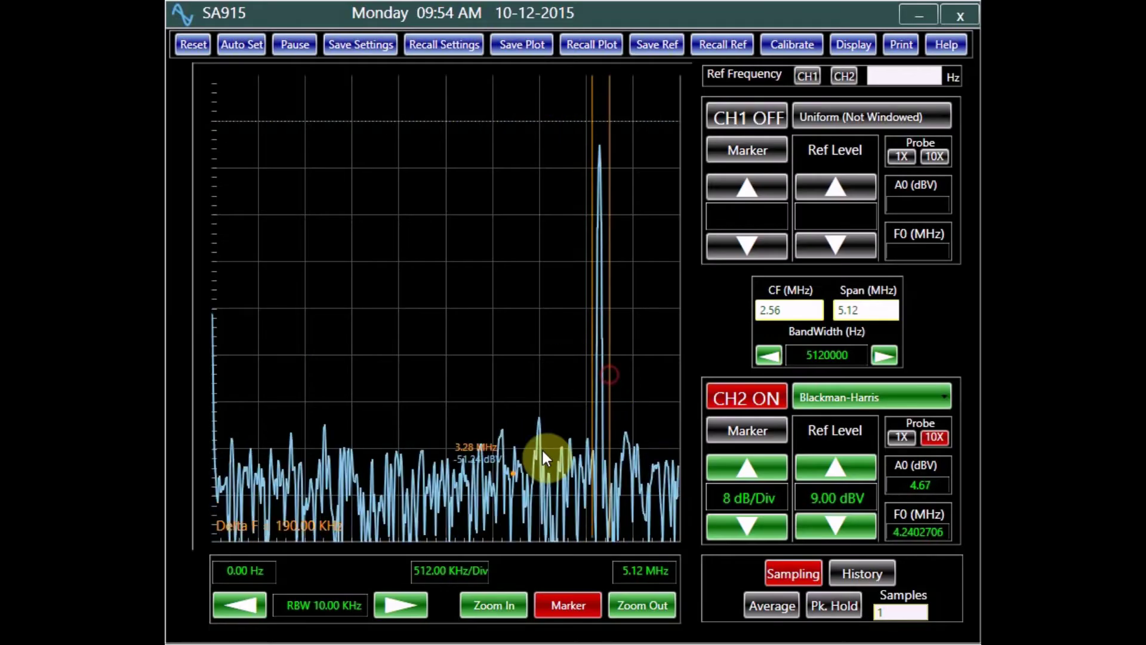
- Zoom in on the marked part of the spectrum
{"action": "left_click", "coordinate": [492, 604]}
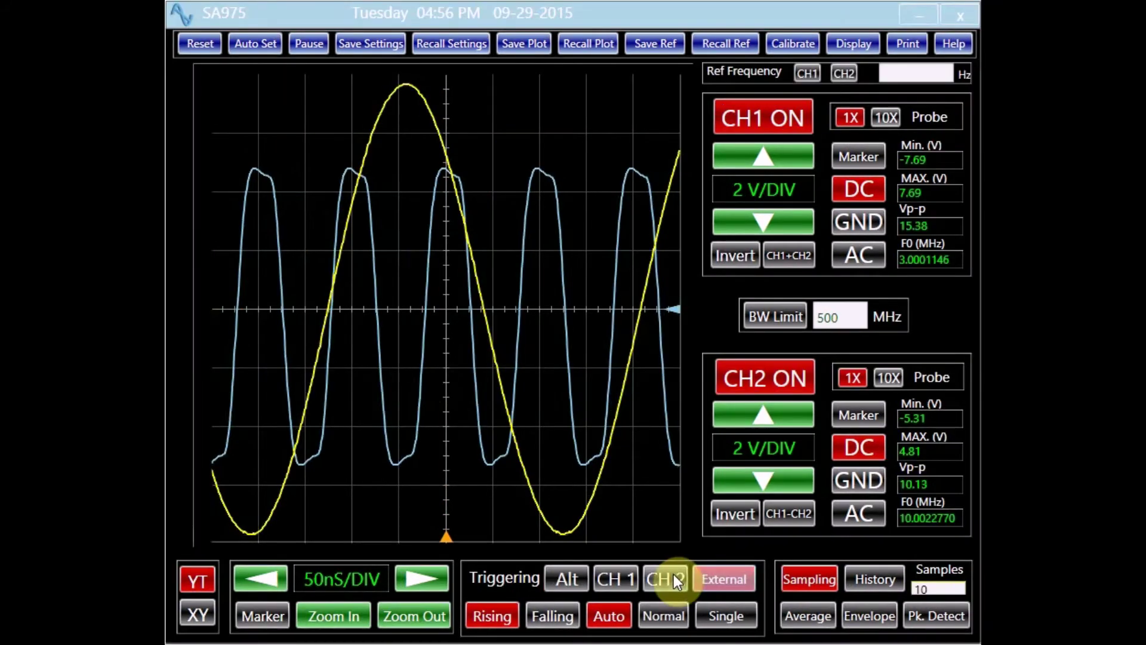
- Switch triggering from CH2 to CH1 to Alt, then bring up Signal Parameters
{"action": "left_click", "coordinate": [666, 574]}
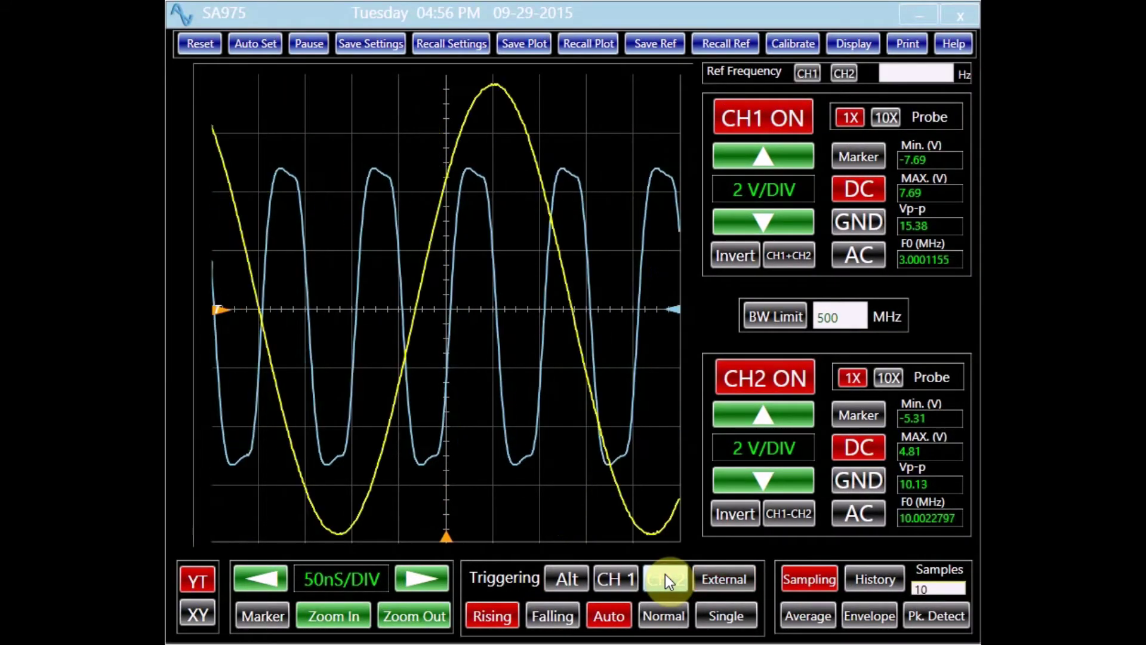
{"action": "left_click", "coordinate": [612, 576]}
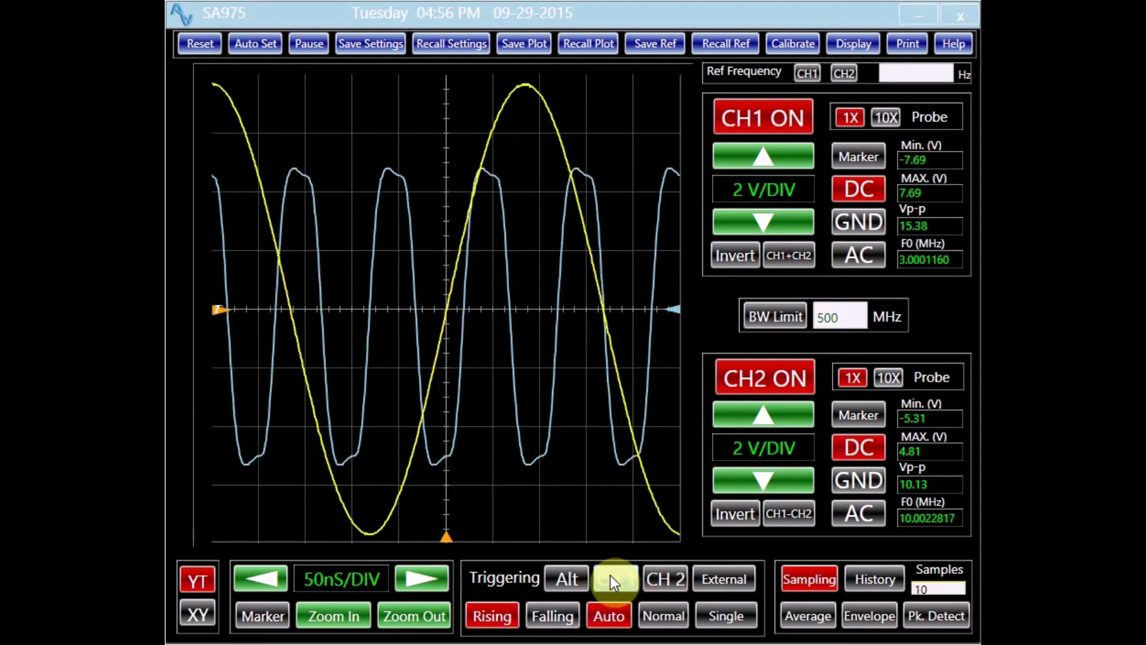
{"action": "left_click", "coordinate": [570, 576]}
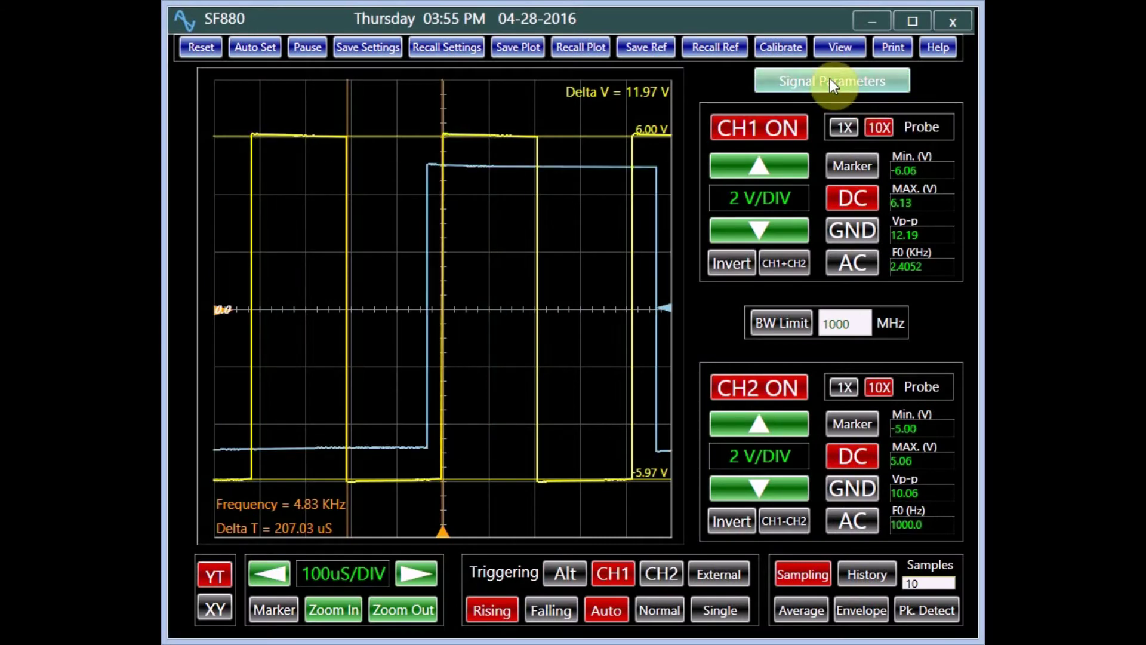
{"action": "left_click", "coordinate": [831, 80]}
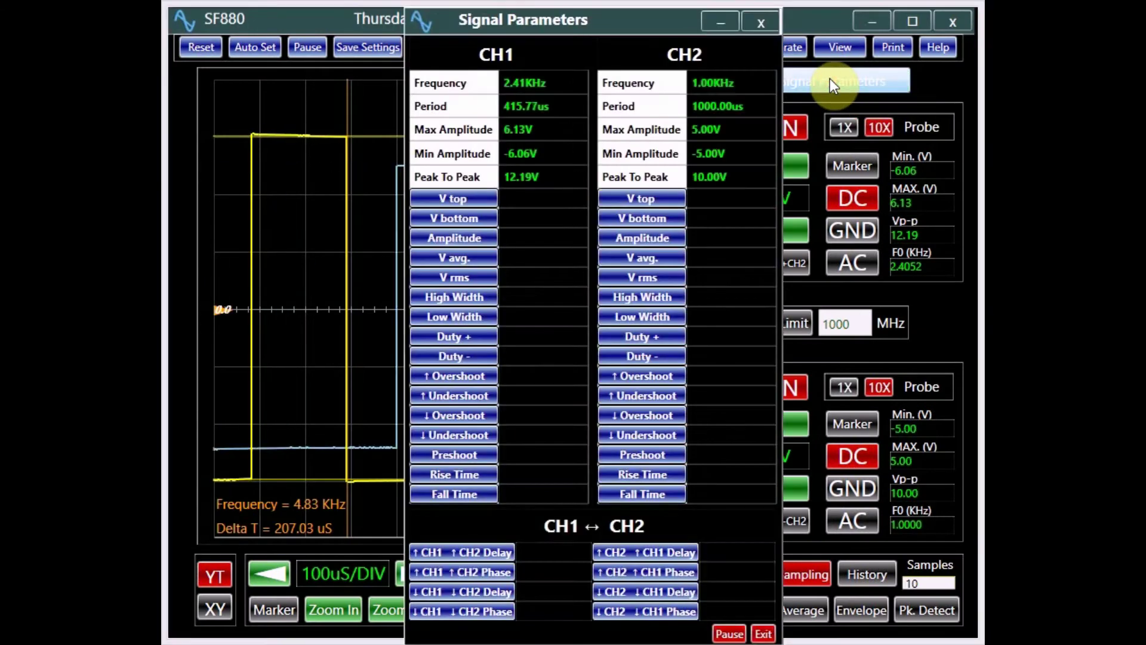
- Show measured values for every CH1 and CH2 parameter, such as V top
{"action": "left_click", "coordinate": [477, 203]}
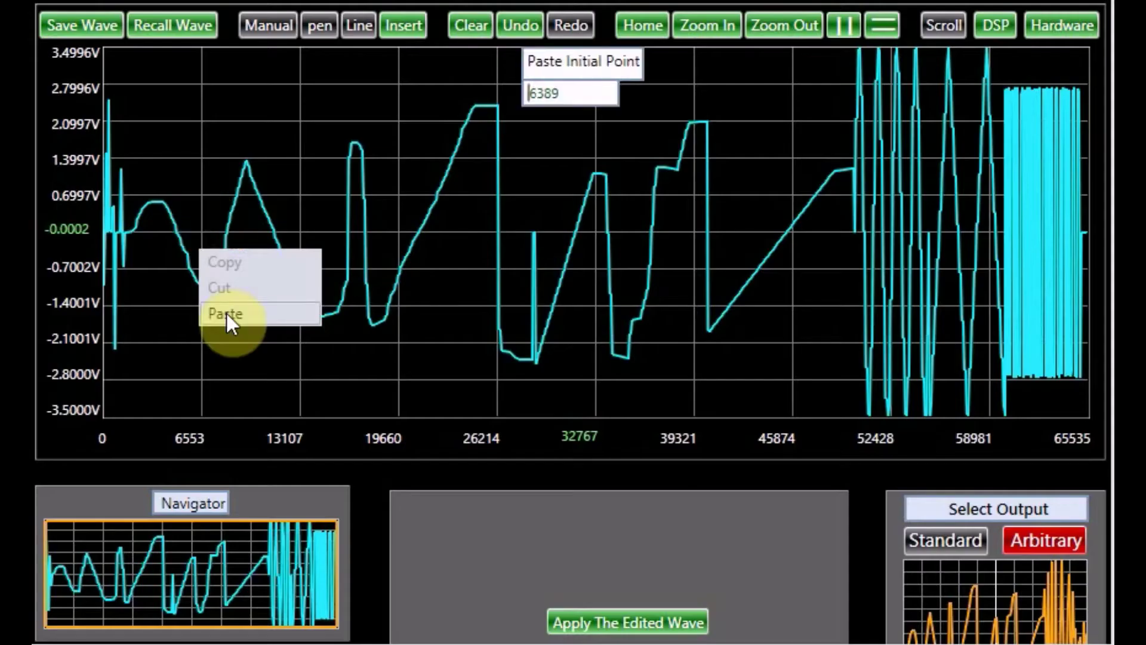
- Copy a section of the waveform, paste it back in, and preview the result
{"action": "left_click", "coordinate": [226, 314]}
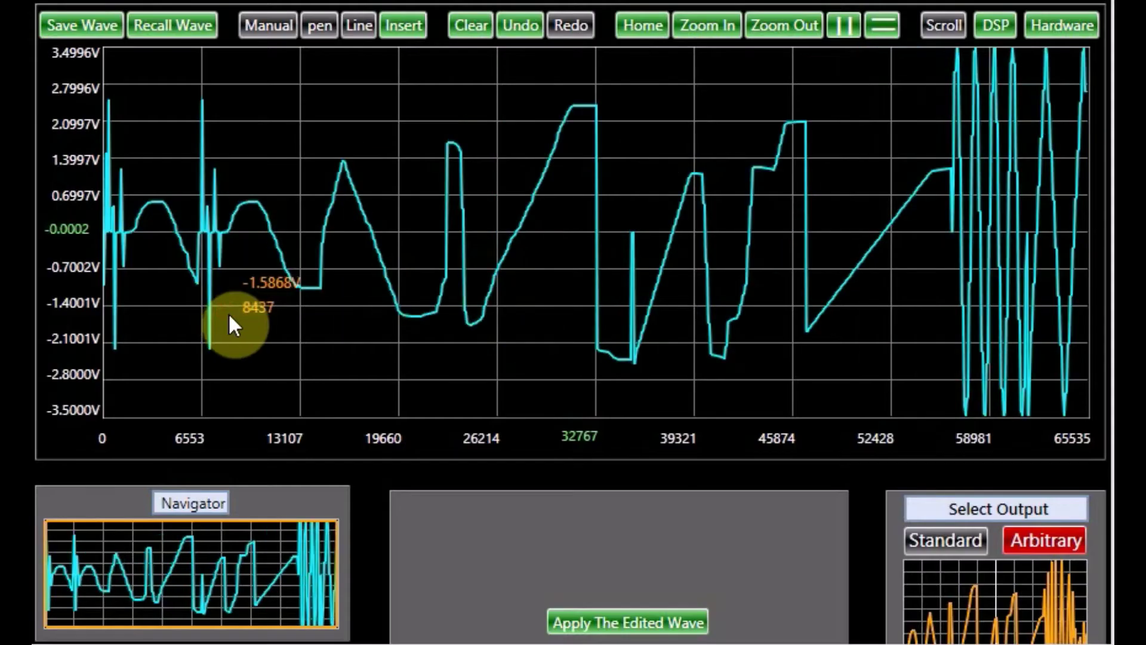
{"action": "right_click", "coordinate": [302, 282]}
{"action": "left_click", "coordinate": [322, 342]}
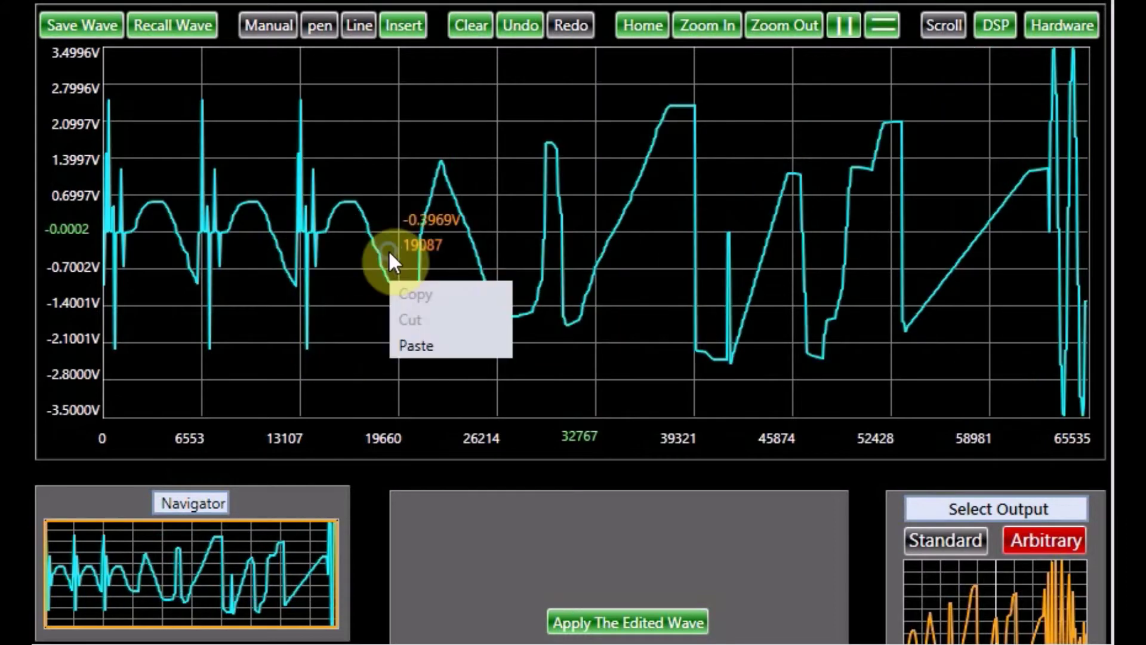
{"action": "left_click", "coordinate": [422, 352]}
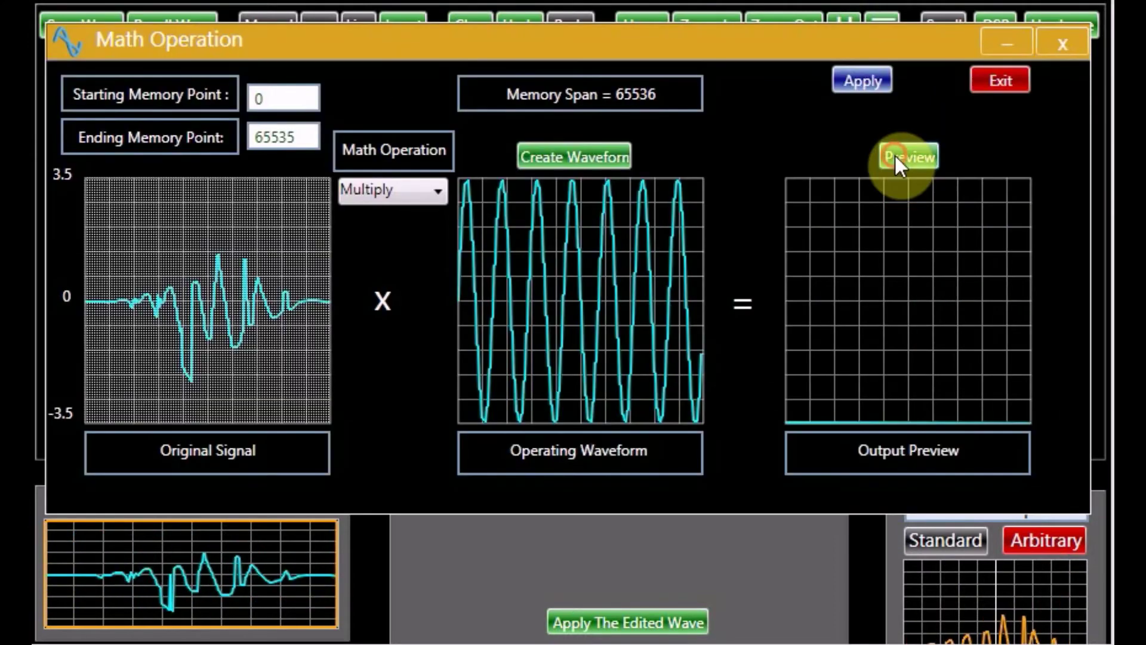
{"action": "left_click", "coordinate": [896, 157]}
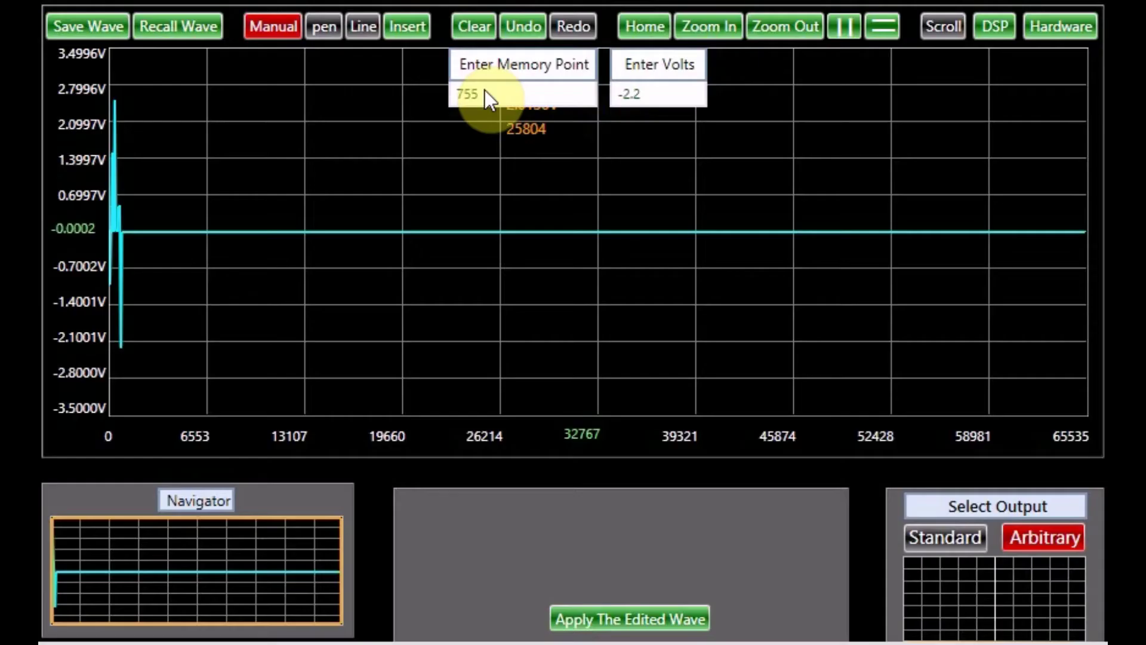
- Set memory point 1200 to 1.2 V, then draw a freehand section and a rising line to about point 50380
{"action": "type", "text": "1200"}
{"action": "left_click", "coordinate": [619, 94]}
{"action": "type", "text": "1.2"}
{"action": "key", "text": "Return"}
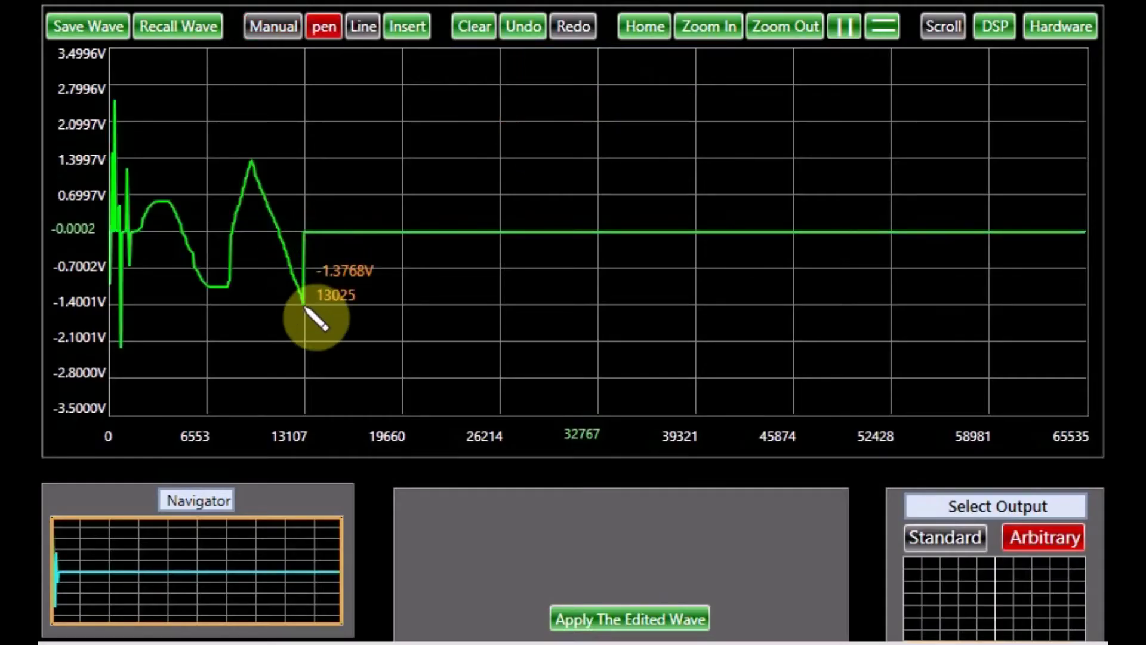
{"action": "mouse_move", "coordinate": [308, 312]}
{"action": "left_mouse_down"}
{"action": "mouse_move", "coordinate": [345, 308]}
{"action": "mouse_move", "coordinate": [353, 261]}
{"action": "mouse_move", "coordinate": [397, 289]}
{"action": "mouse_move", "coordinate": [426, 232]}
{"action": "left_mouse_up"}
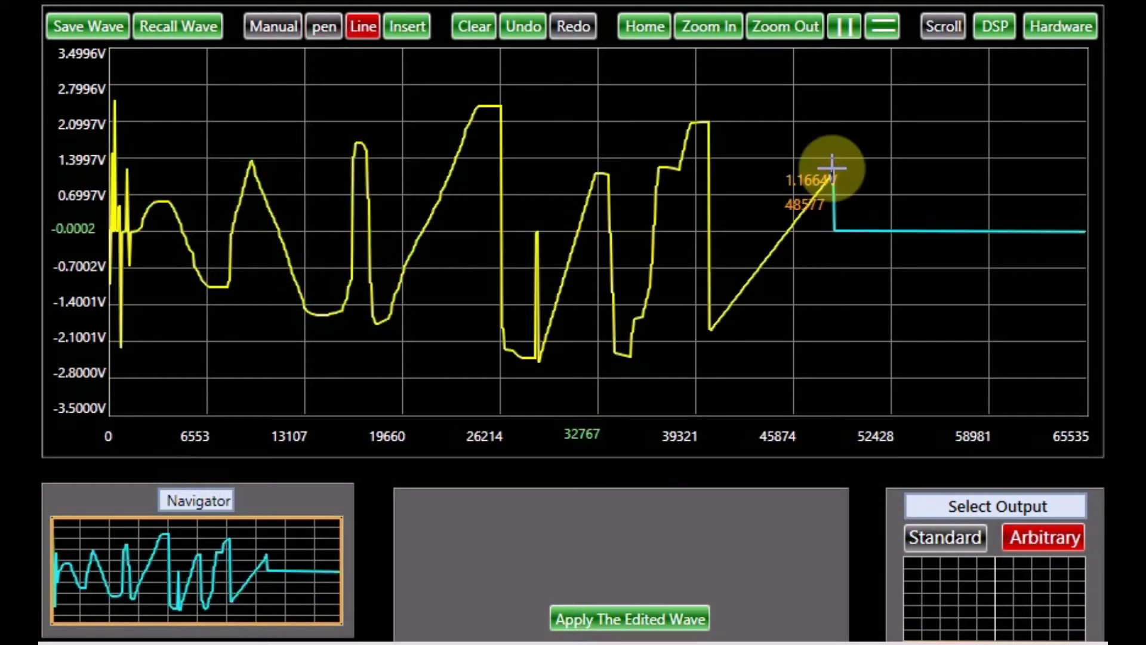
{"action": "left_click_drag", "start_coordinate": [833, 166], "coordinate": [860, 164]}
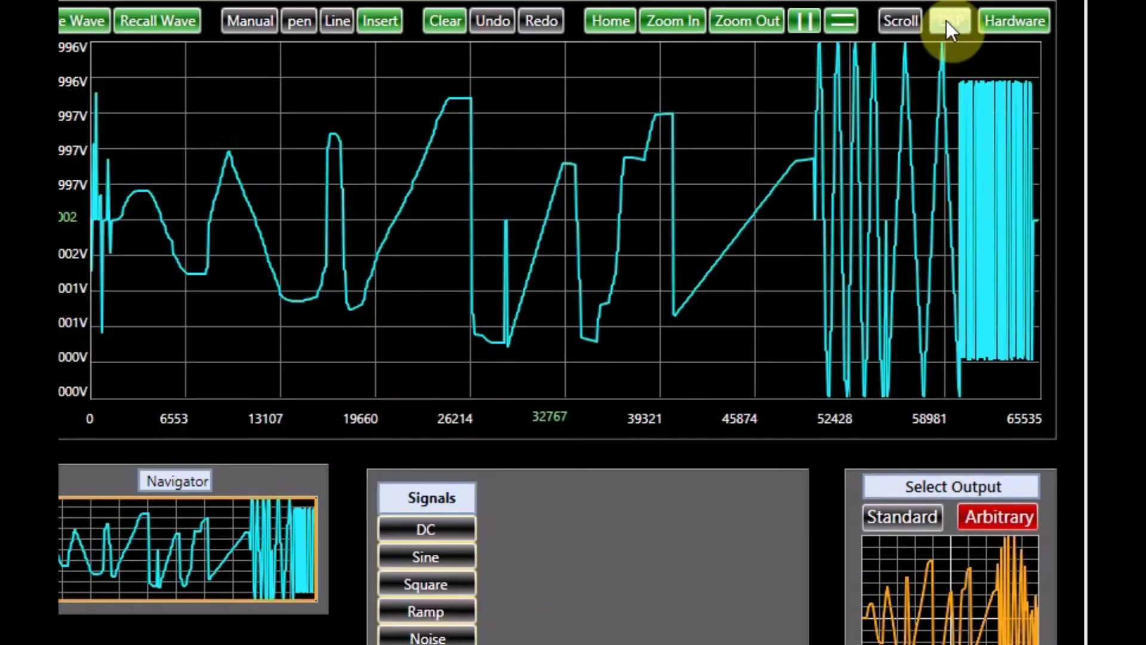
- Multiply the edited waveform by a sine wave through DSP Math, previewing and applying it
{"action": "left_click", "coordinate": [991, 27]}
{"action": "mouse_move", "coordinate": [977, 61]}
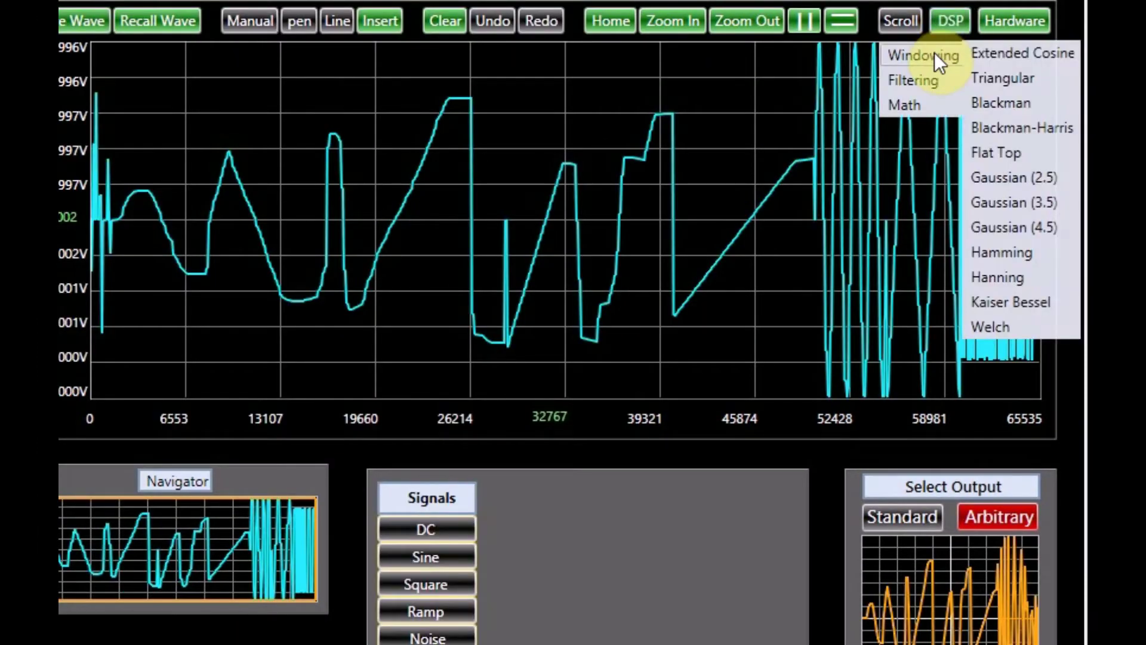
{"action": "left_click", "coordinate": [915, 84]}
{"action": "left_click", "coordinate": [908, 109]}
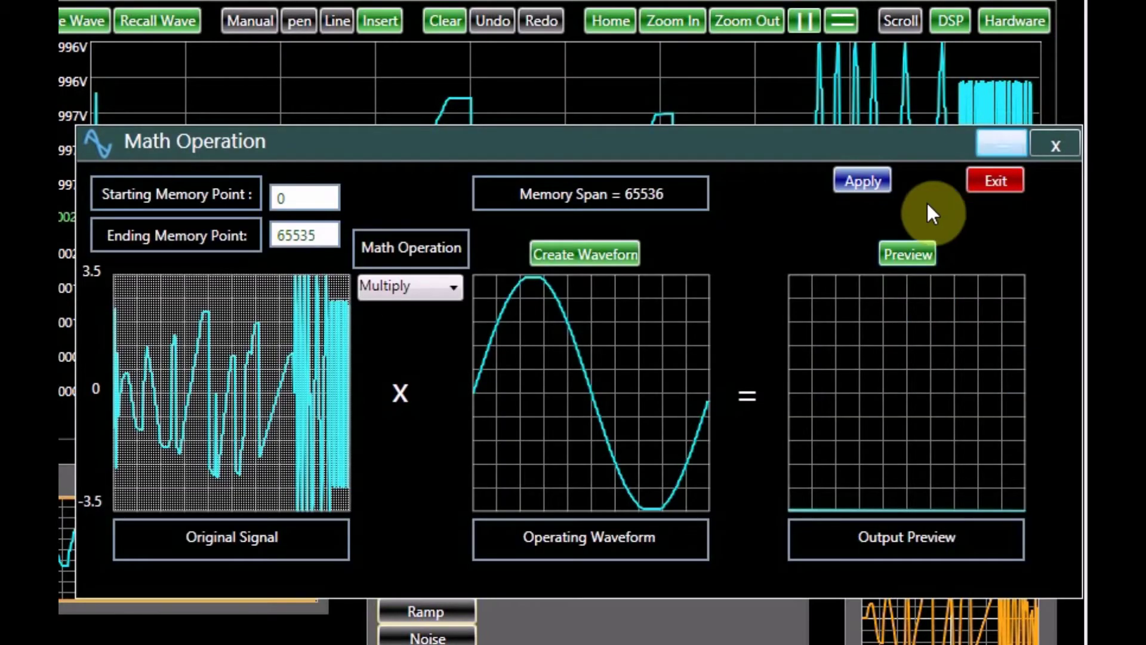
{"action": "left_click", "coordinate": [904, 252]}
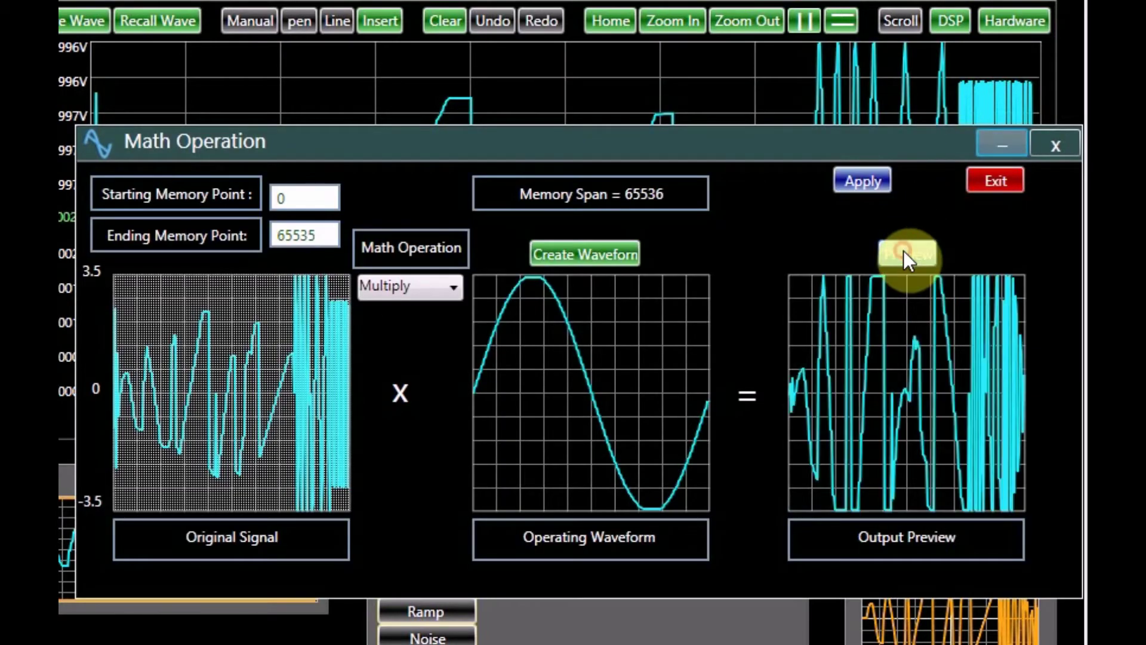
{"action": "left_click", "coordinate": [864, 183]}
{"action": "left_click", "coordinate": [994, 179]}
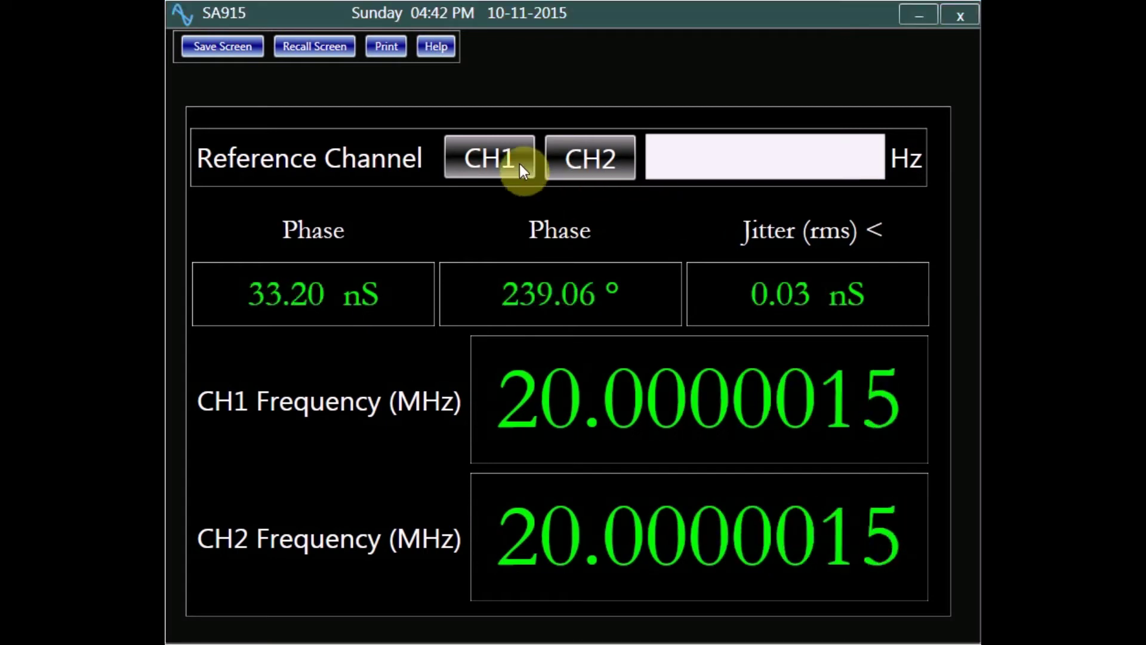
- Choose CH1 under Reference Channel and enter 20000000 Hz as the reference frequency
{"action": "left_click", "coordinate": [518, 159]}
{"action": "left_click", "coordinate": [718, 159]}
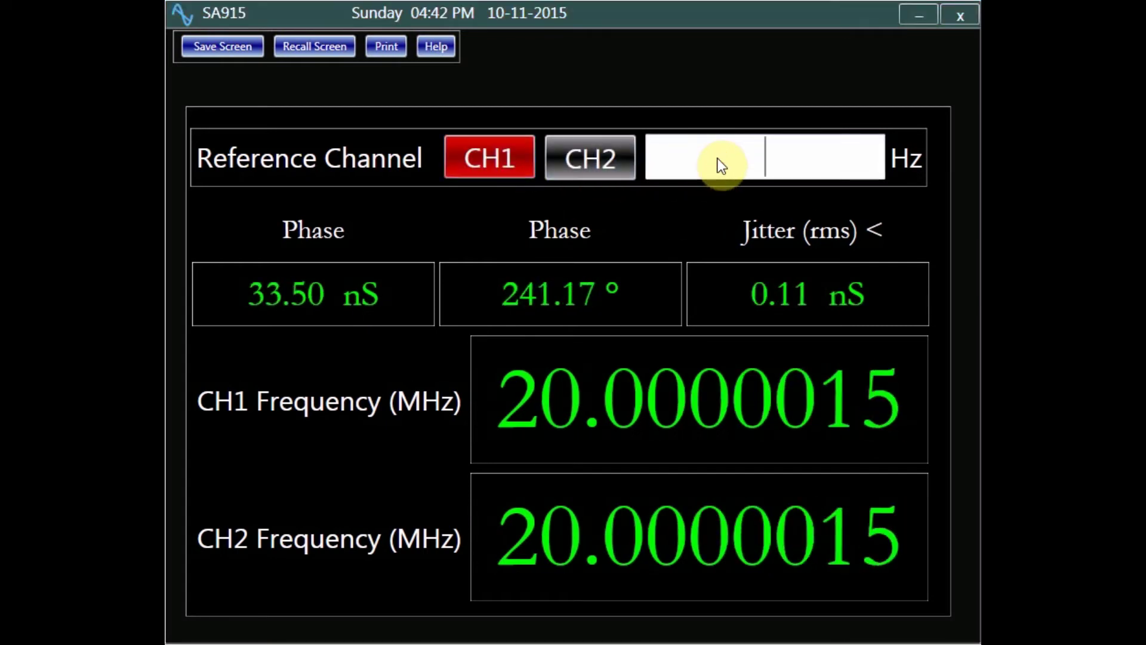
{"action": "type", "text": "20"}
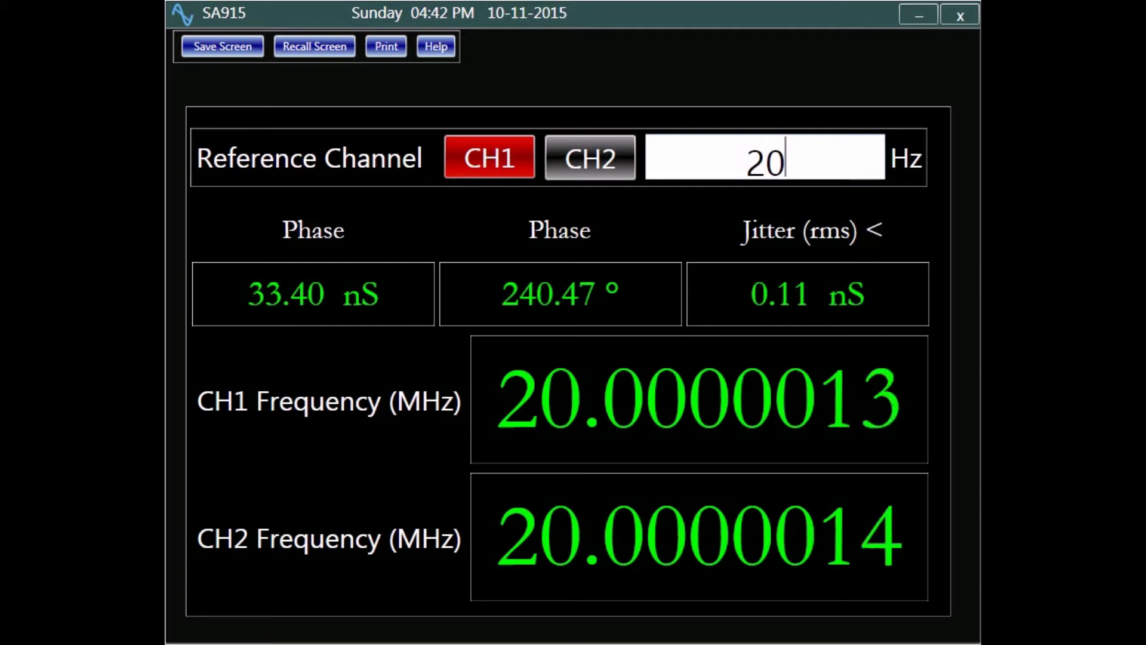
{"action": "type", "text": "000000"}
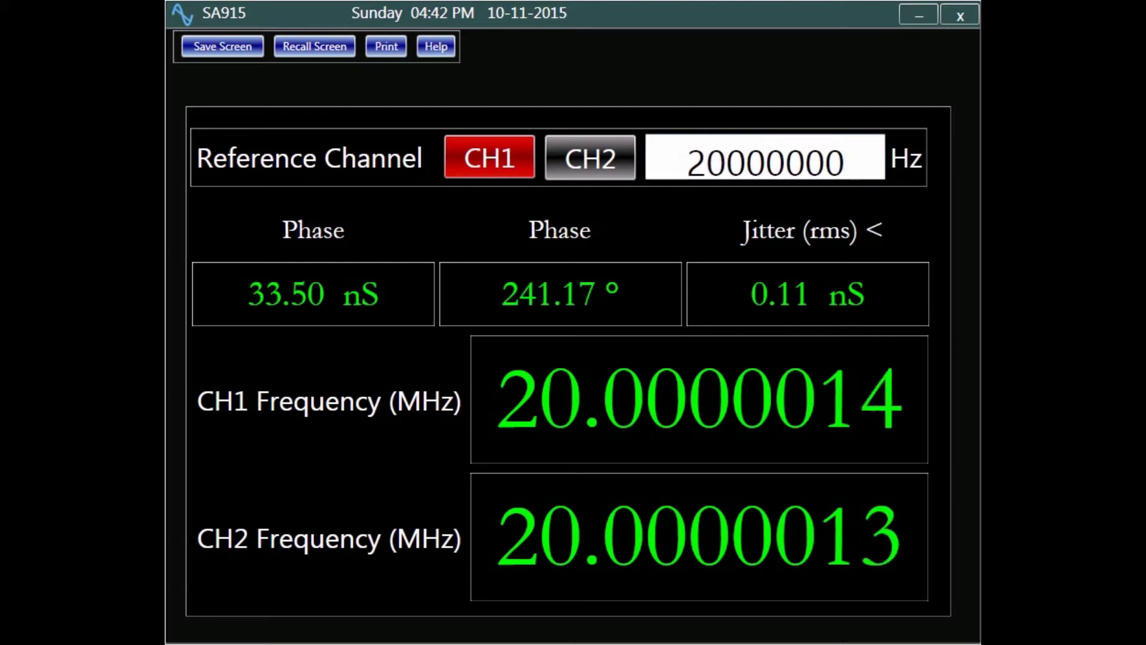
{"action": "key", "text": "Return"}
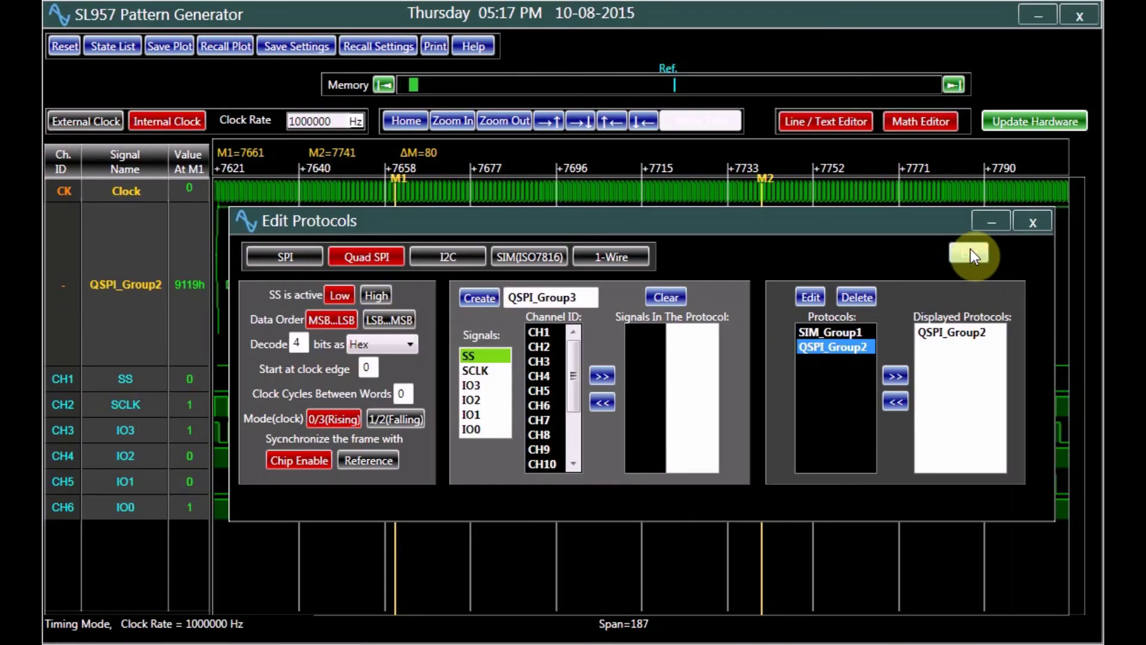
- Step through the SPI, Quad SPI, I2C, SIM(ISO7816) and 1-Wire settings, then create 1Wire_Group1
{"action": "left_click", "coordinate": [969, 253]}
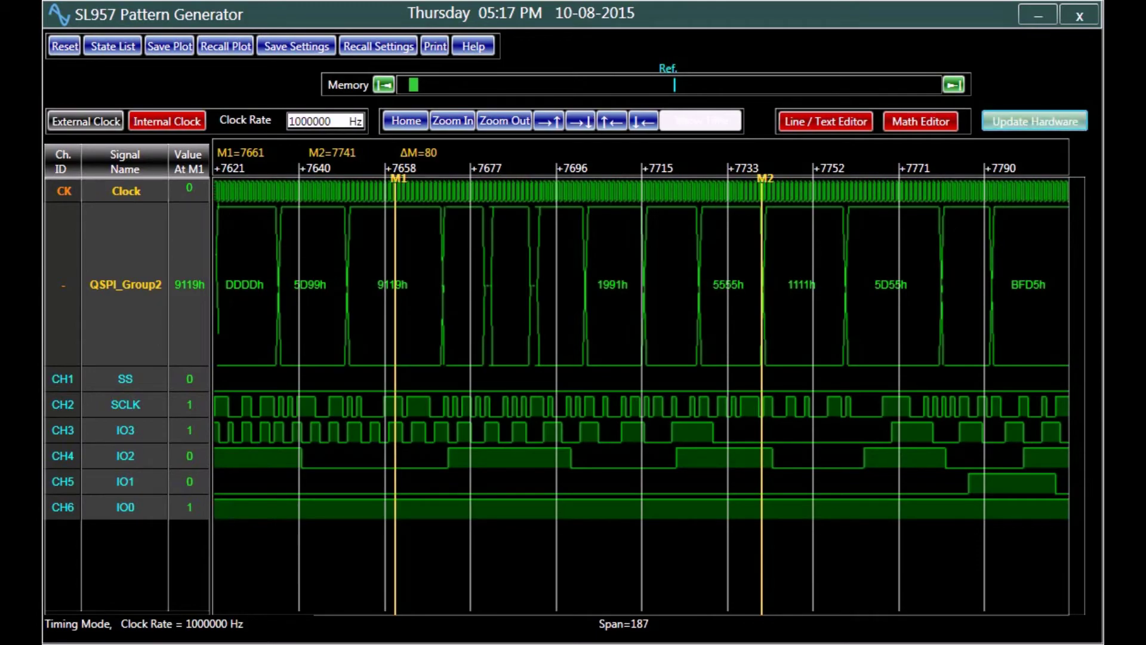
{"action": "left_click", "coordinate": [100, 170]}
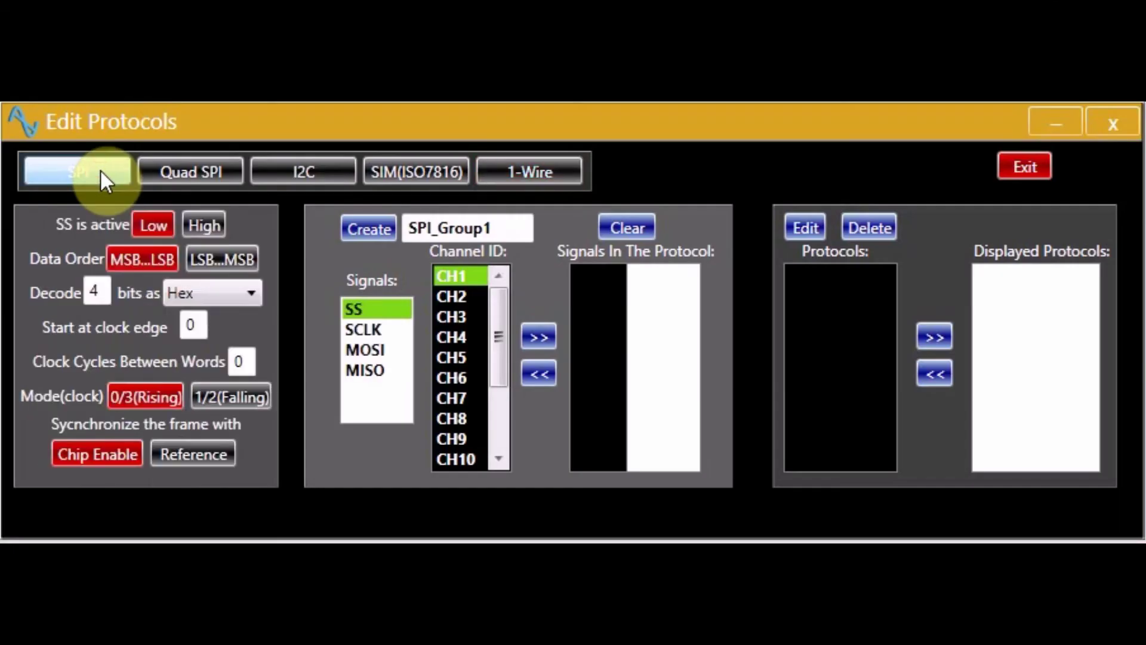
{"action": "left_click", "coordinate": [189, 170]}
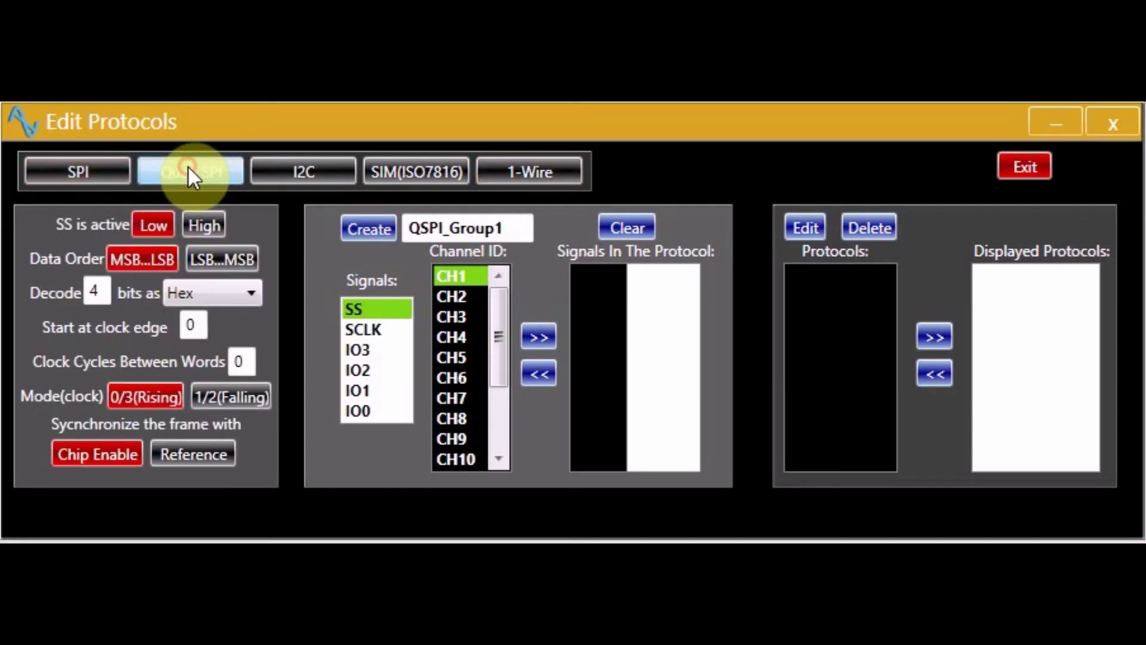
{"action": "left_click", "coordinate": [263, 171]}
{"action": "left_click", "coordinate": [398, 171]}
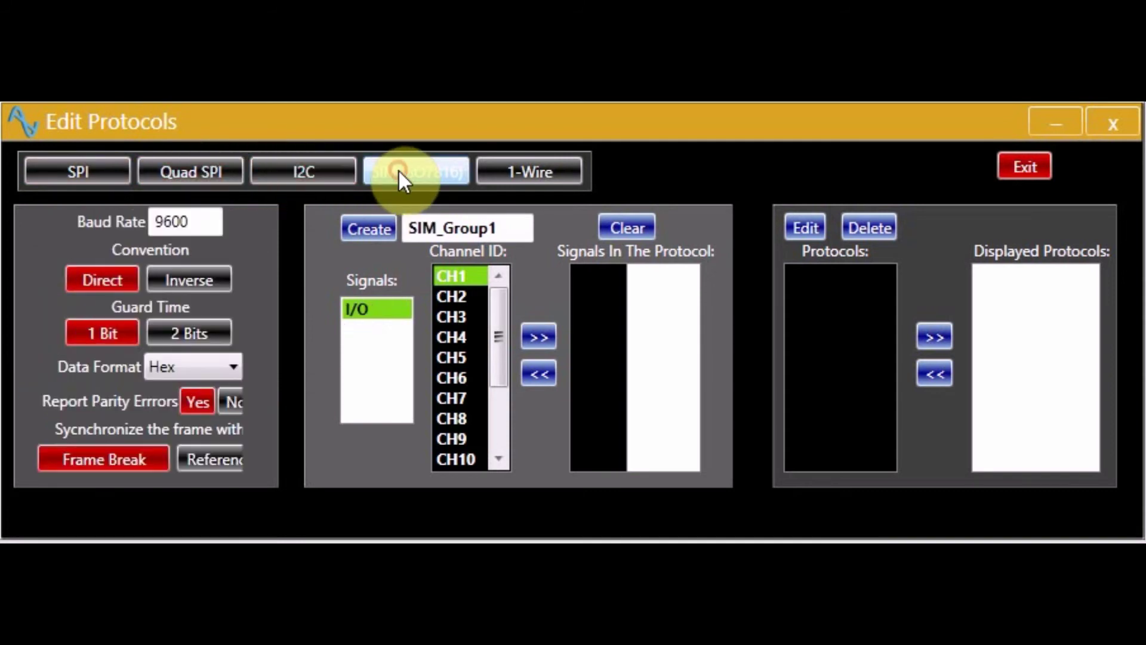
{"action": "left_click", "coordinate": [496, 171]}
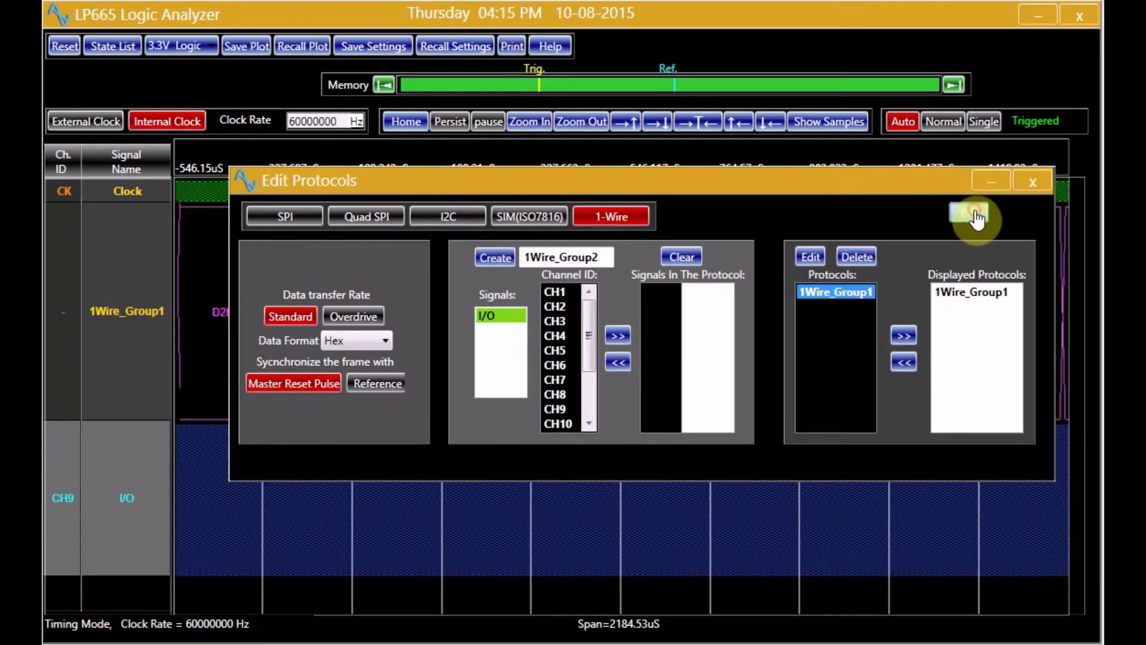
{"action": "left_click", "coordinate": [1026, 166]}
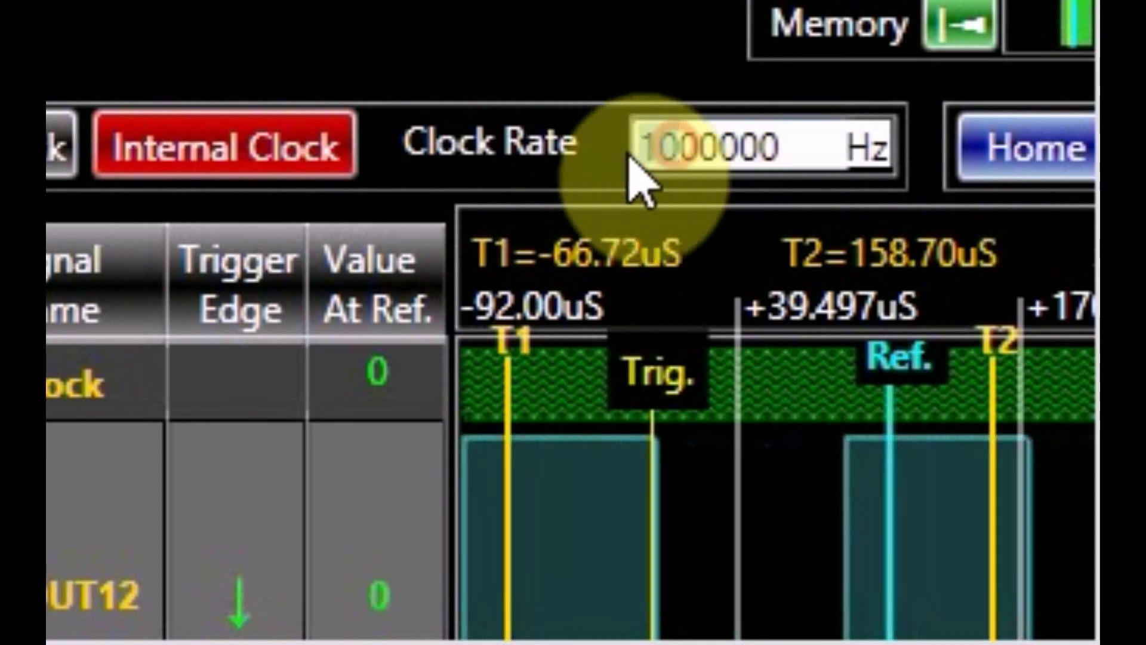
- Replace the clock rate digits with 855 so it reads 85500000 Hz
{"action": "key", "text": "BackSpace"}
{"action": "key", "text": "BackSpace"}
{"action": "type", "text": "8"}
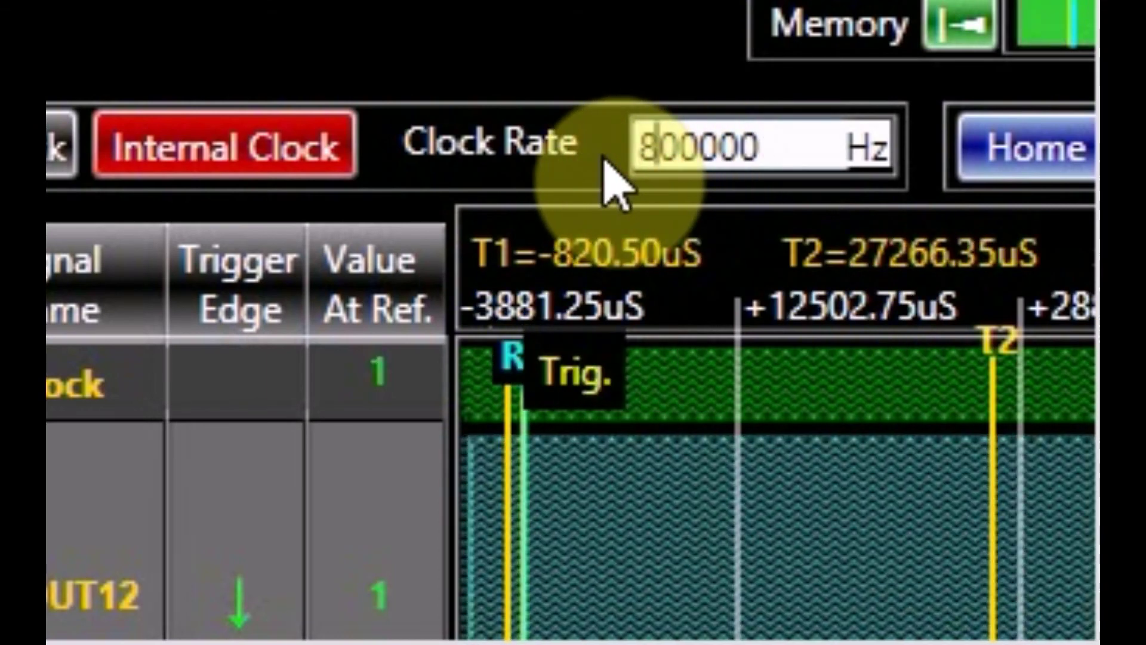
{"action": "type", "text": "55"}
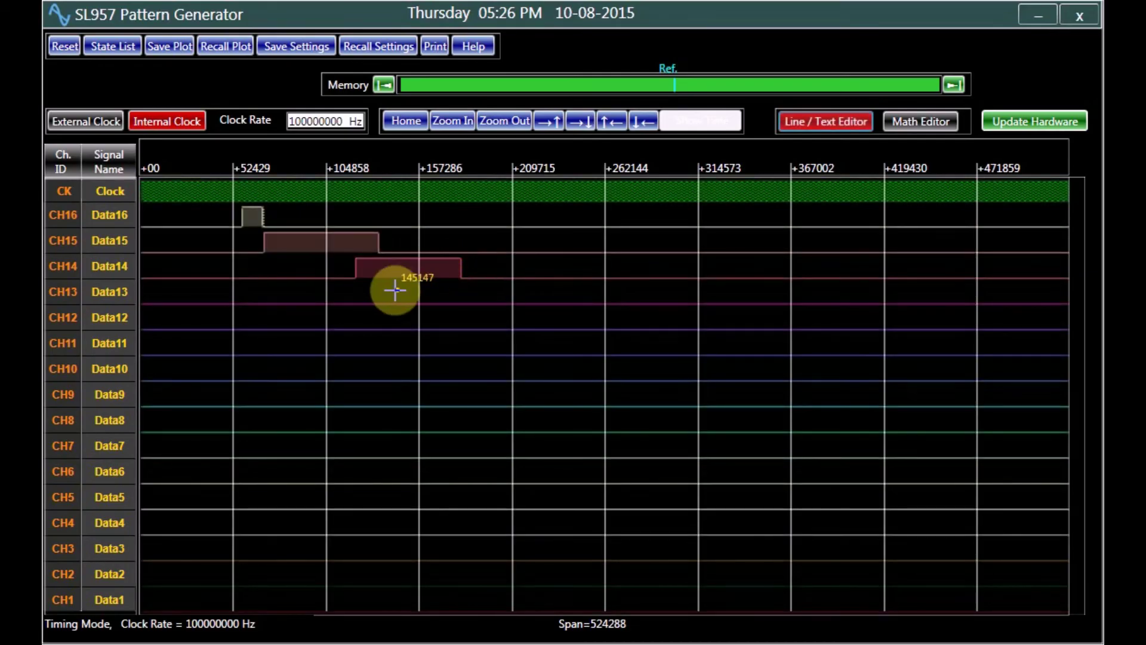
- Set a marked Data12 span to logic high, adjust the range end, and enter logic expressions
{"action": "mouse_move", "coordinate": [395, 291]}
{"action": "left_mouse_down"}
{"action": "mouse_move", "coordinate": [328, 289]}
{"action": "mouse_move", "coordinate": [338, 289]}
{"action": "left_mouse_up"}
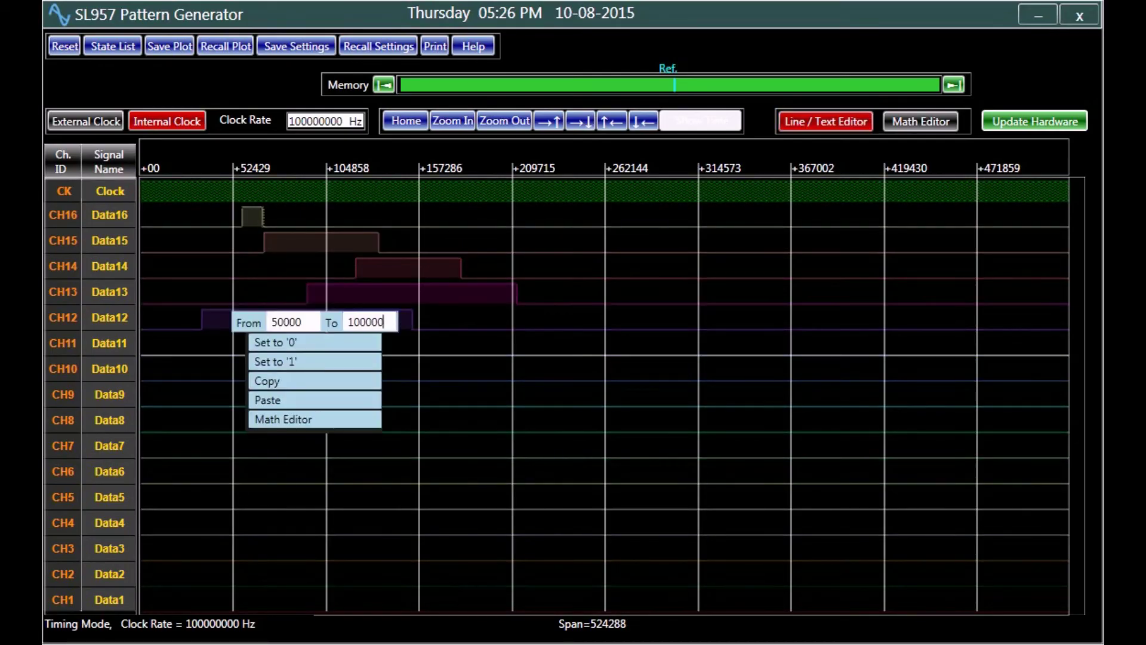
{"action": "left_click", "coordinate": [297, 360]}
{"action": "left_click", "coordinate": [371, 351]}
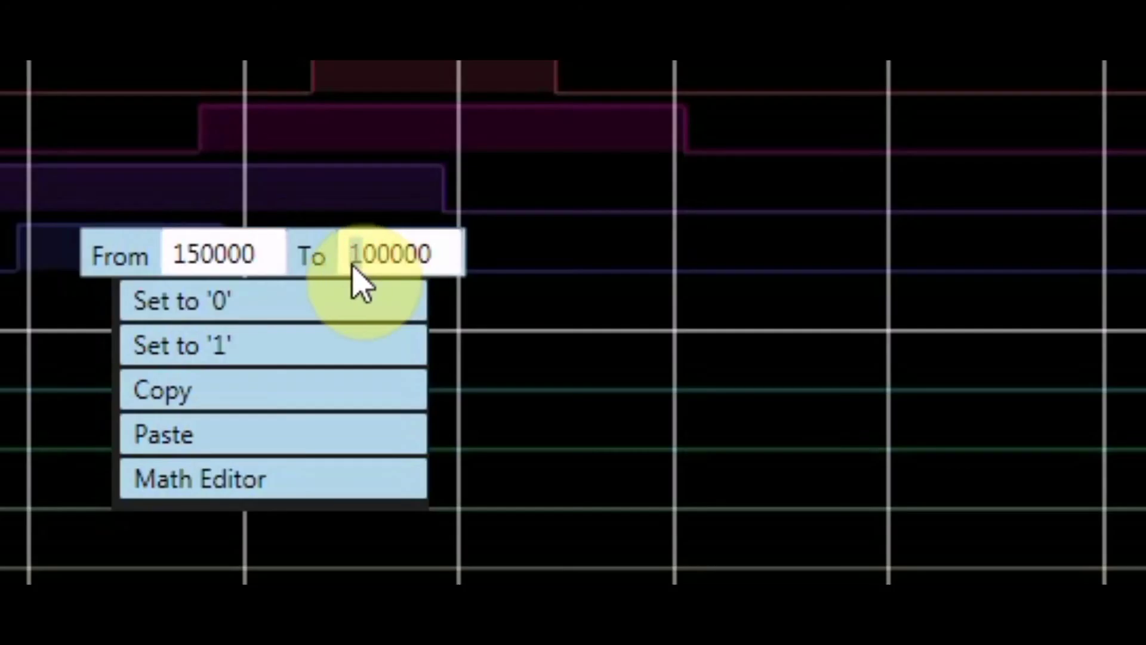
{"action": "key", "text": "Delete"}
{"action": "type", "text": "2"}
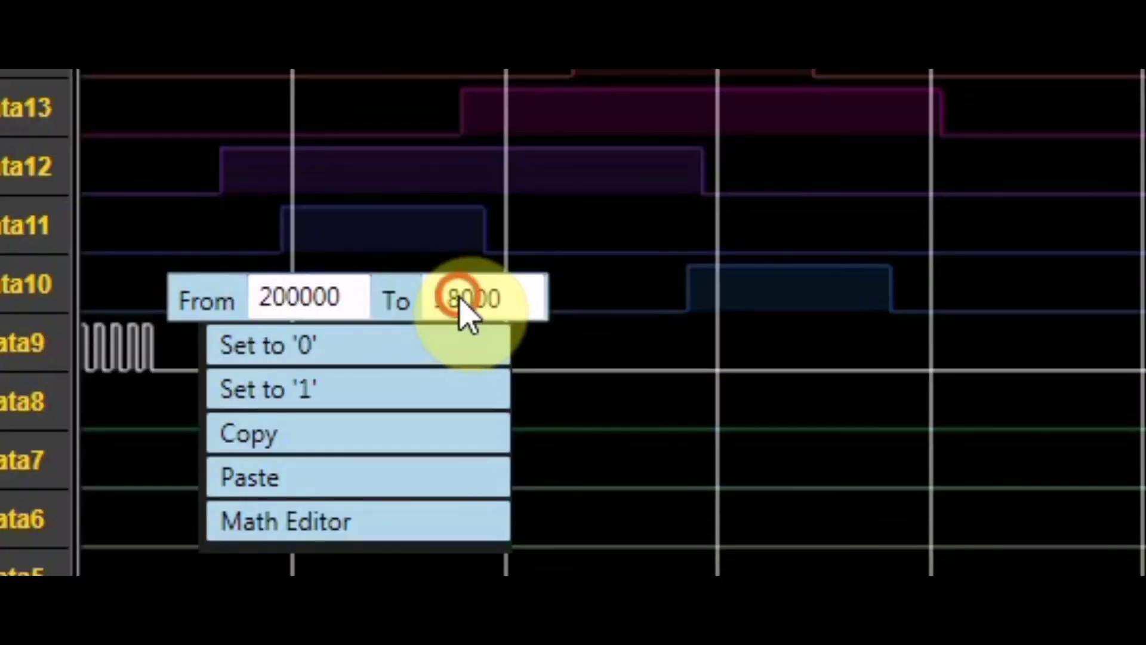
{"action": "left_click_drag", "start_coordinate": [460, 301], "coordinate": [424, 331]}
{"action": "type", "text": "40"}
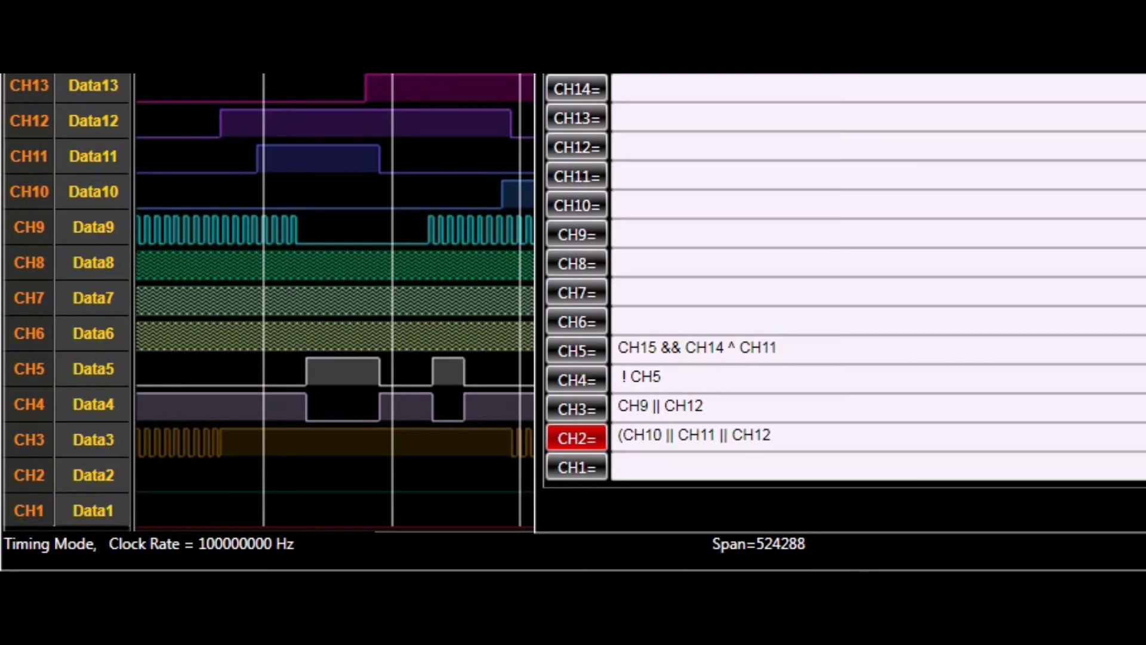
{"action": "type", "text": ")"}
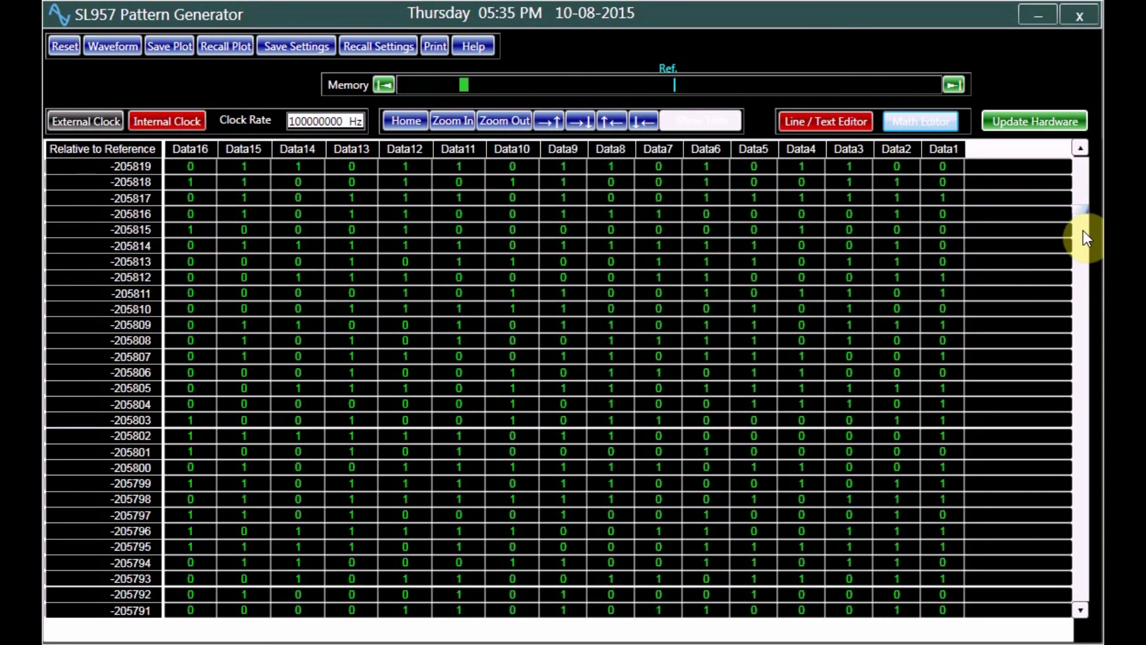
{"action": "left_click_drag", "start_coordinate": [1083, 231], "coordinate": [1085, 400]}
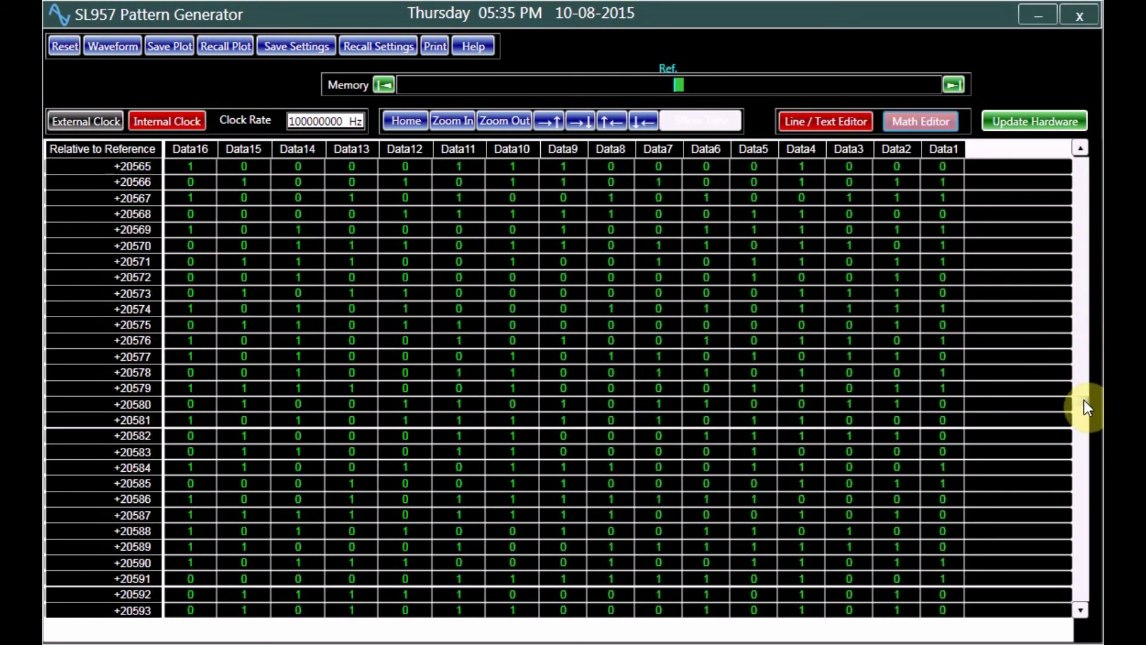